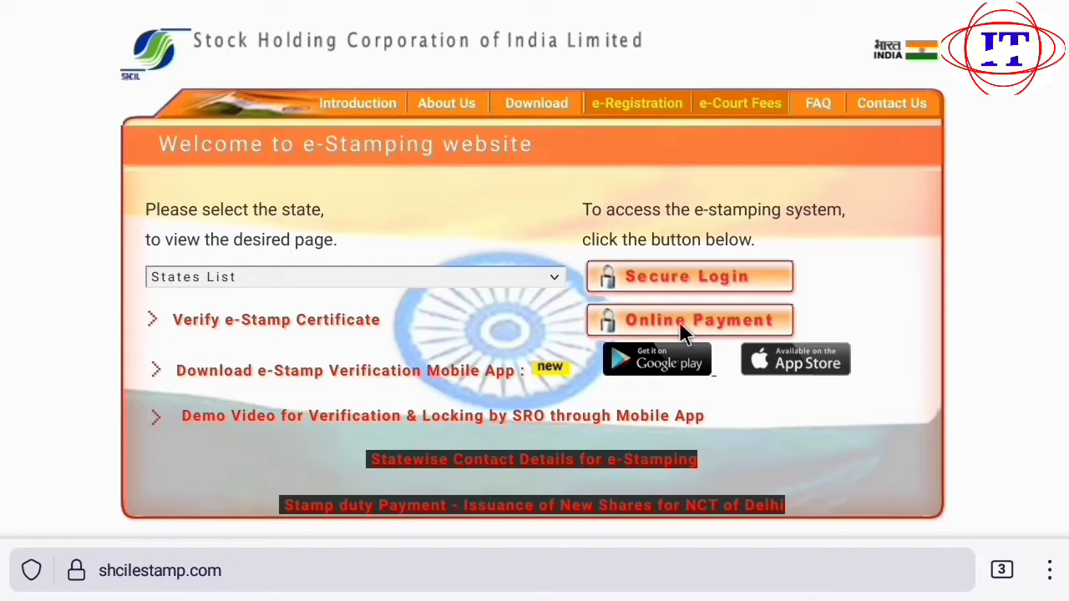
# Go to the online payment system from the e-Stamping site and open the new user registration form
pyautogui.click(680, 326)
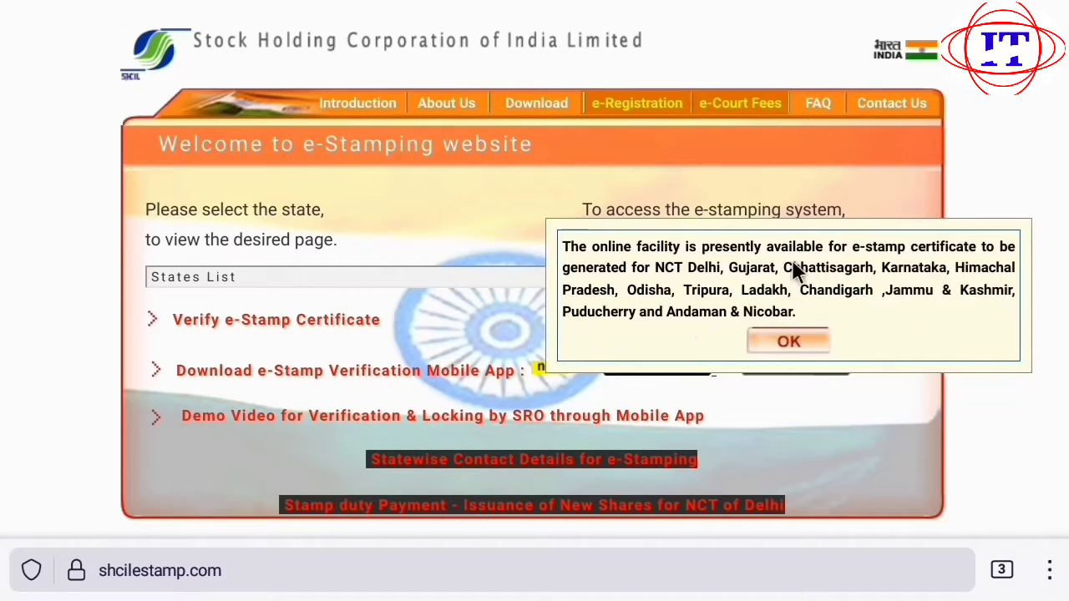
pyautogui.click(788, 343)
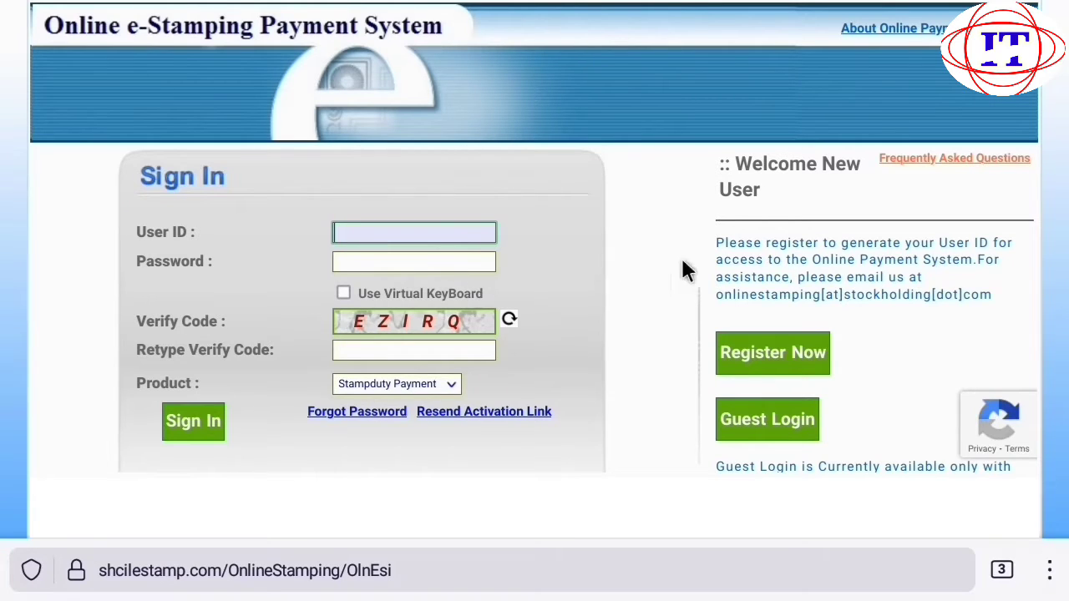
pyautogui.click(761, 364)
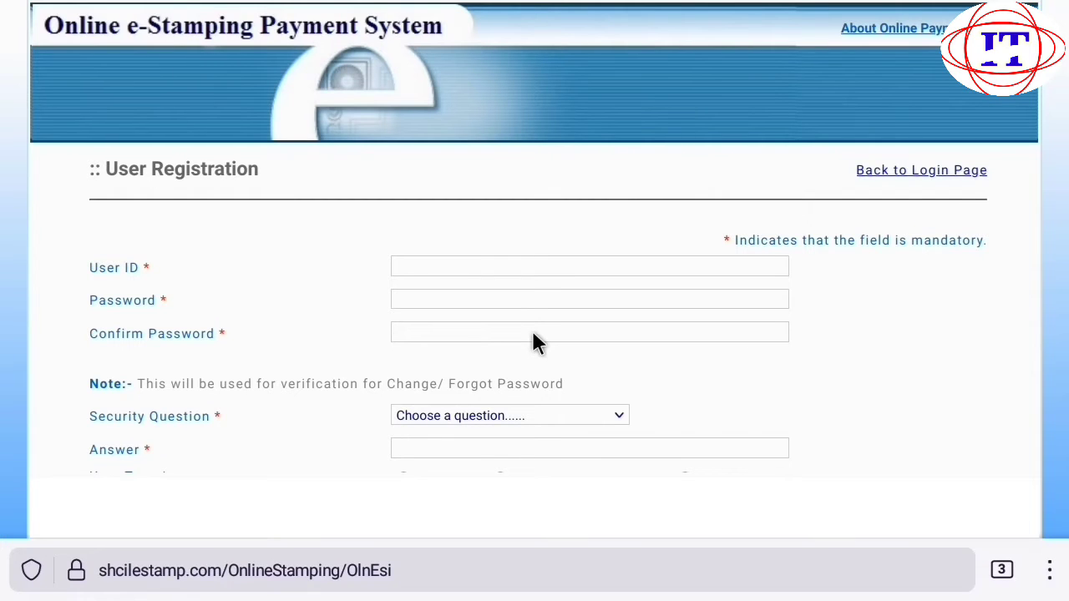
# Set the security question in the user registration form to "What is your Pets name?"
pyautogui.scroll(-3, 519, 368)
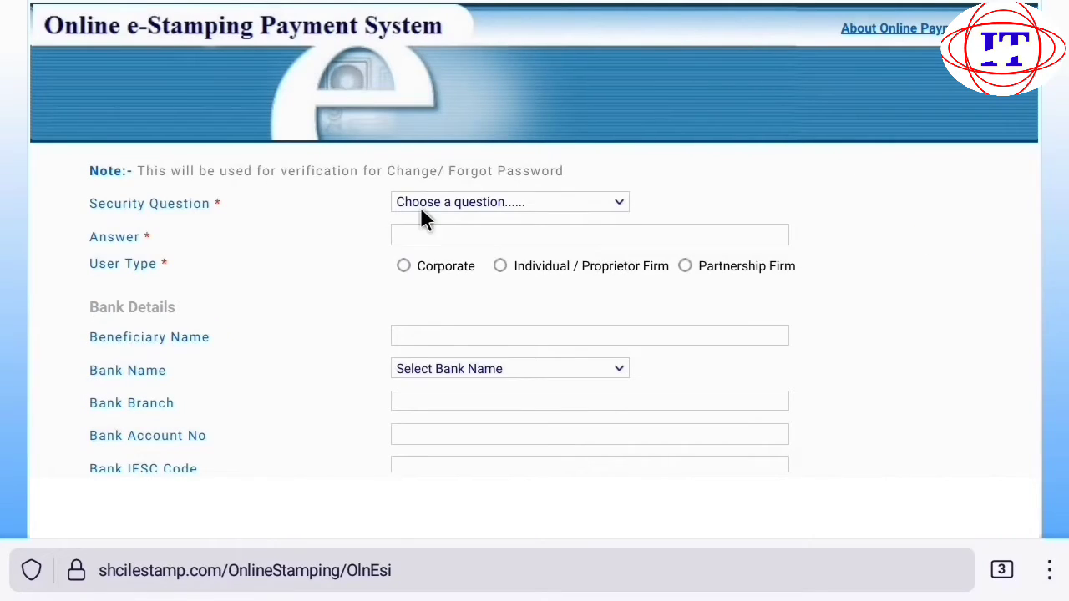
pyautogui.click(550, 203)
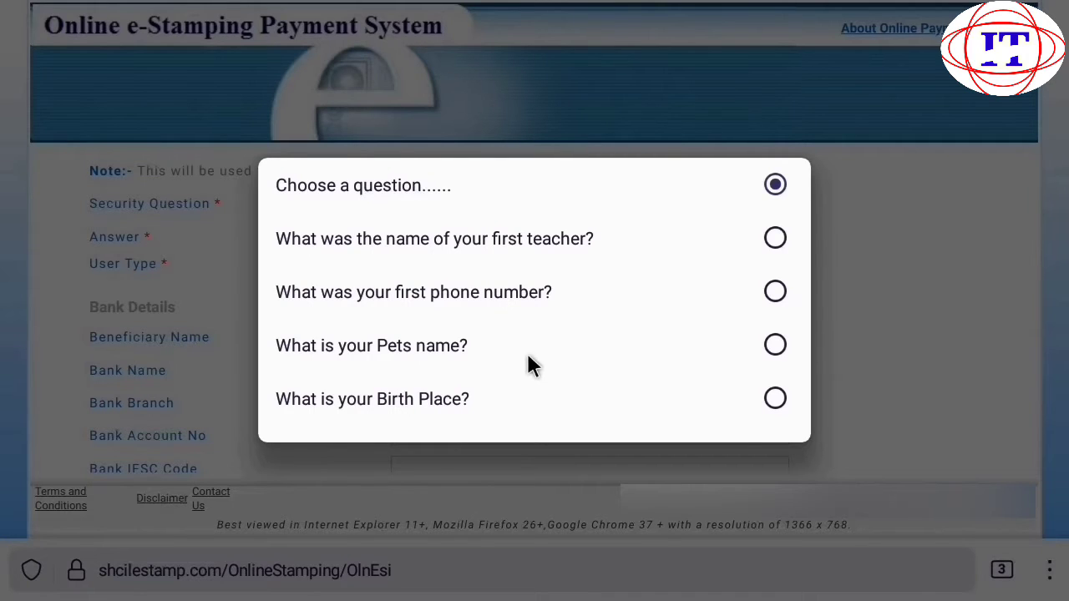
pyautogui.click(481, 357)
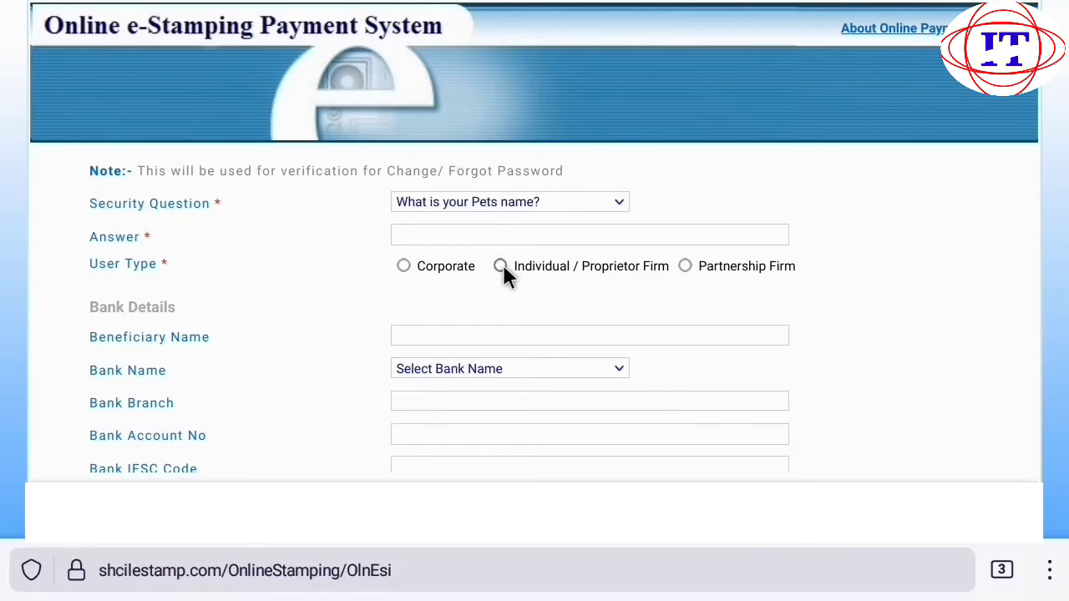
# Set the user type to Individual / Proprietor Firm and the gender to Male in the registration form
pyautogui.click(500, 265)
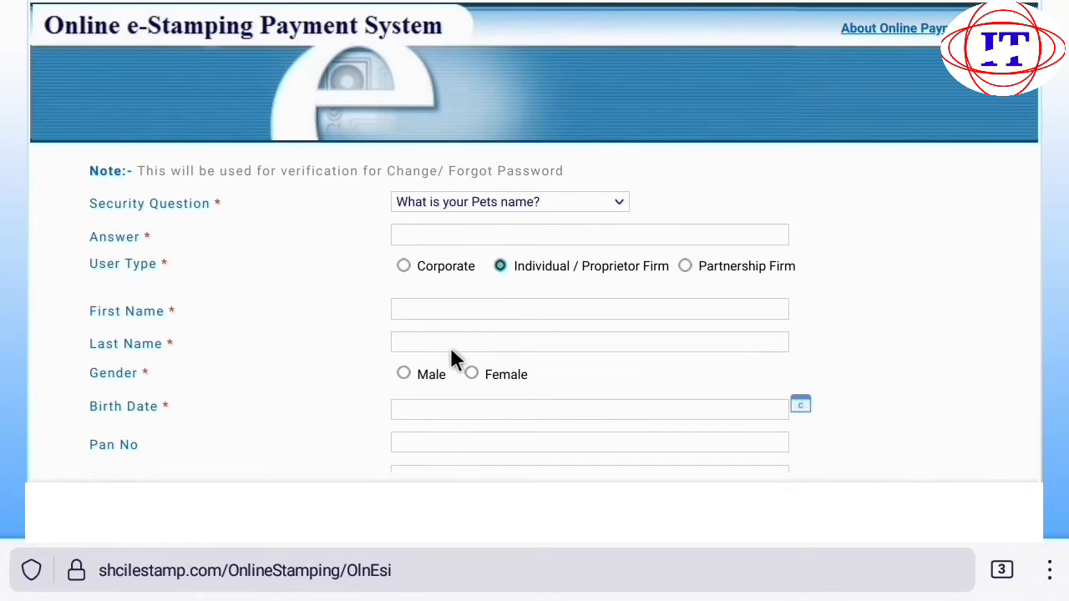
pyautogui.click(403, 374)
pyautogui.scroll(-1, 455, 361)
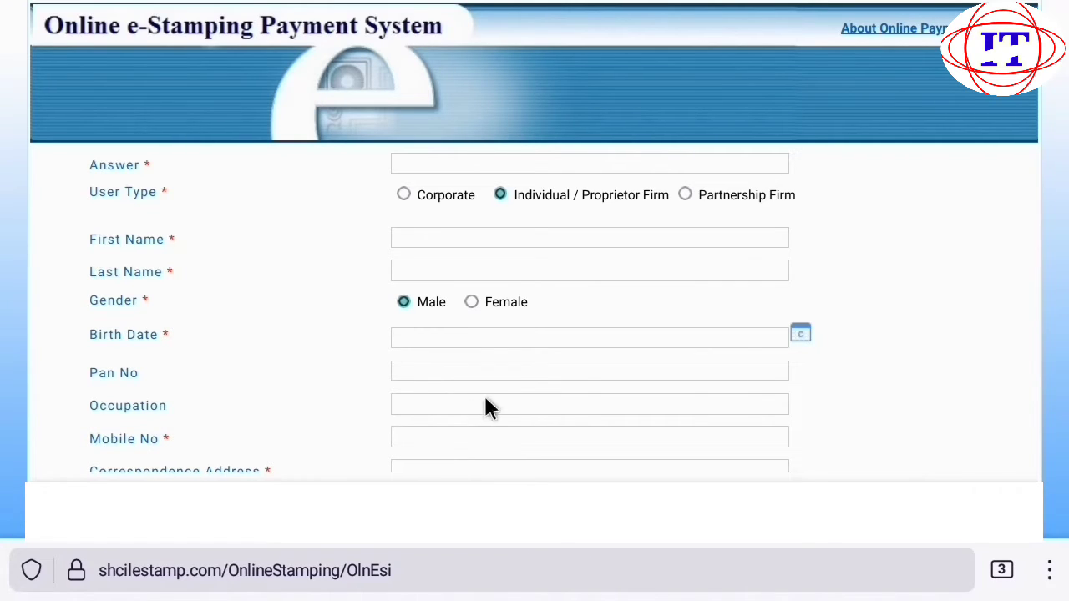
pyautogui.scroll(-3, 529, 404)
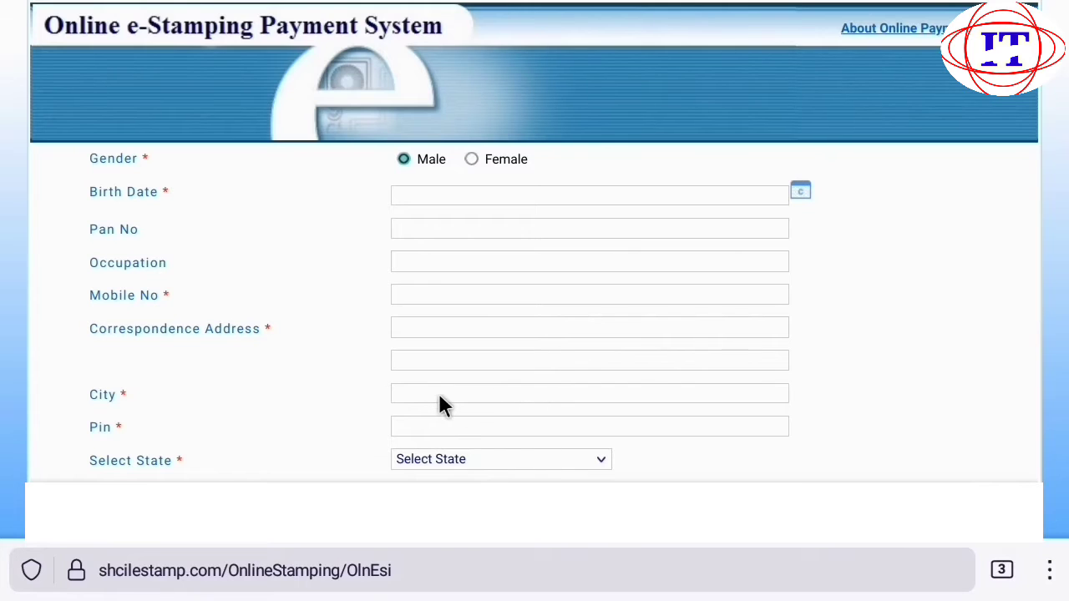
pyautogui.click(457, 472)
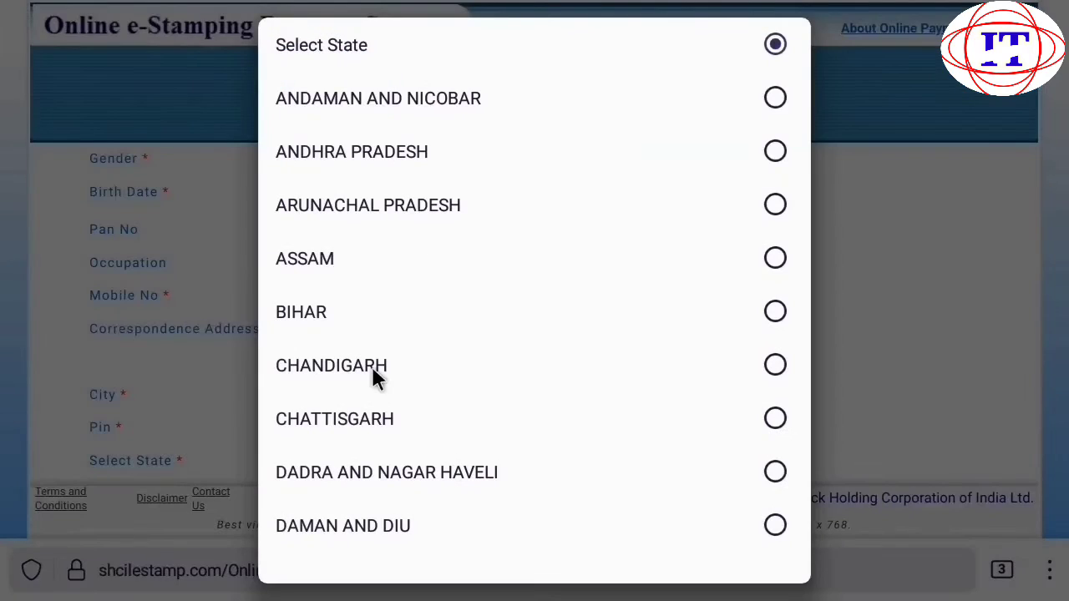
pyautogui.scroll(-4, 342, 534)
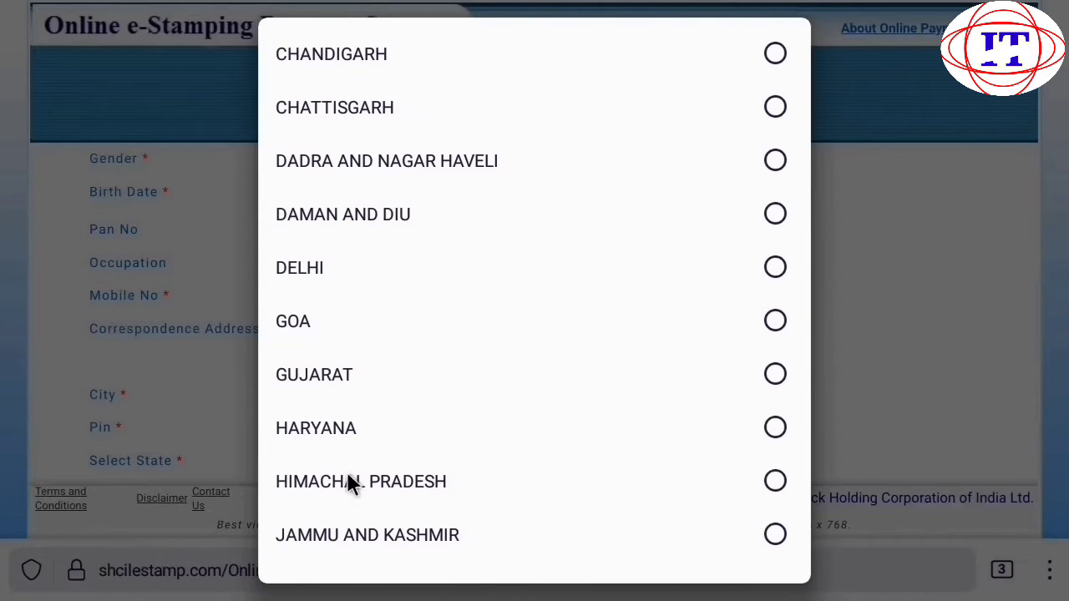
pyautogui.click(167, 276)
# Accept all terms and conditions at the end of the user registration form
pyautogui.scroll(-3, 167, 276)
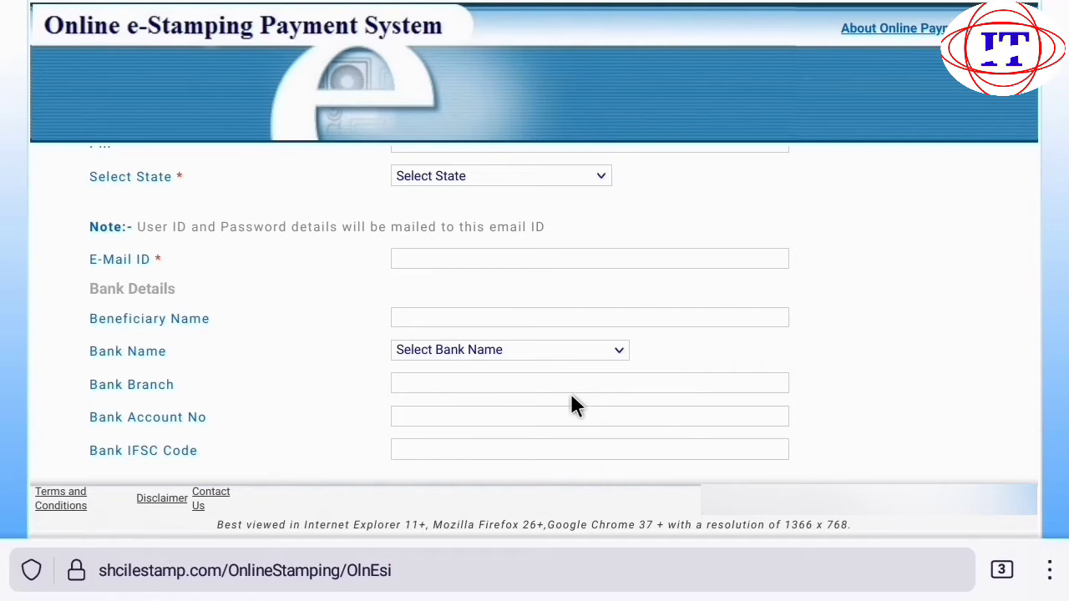
pyautogui.scroll(-3, 573, 396)
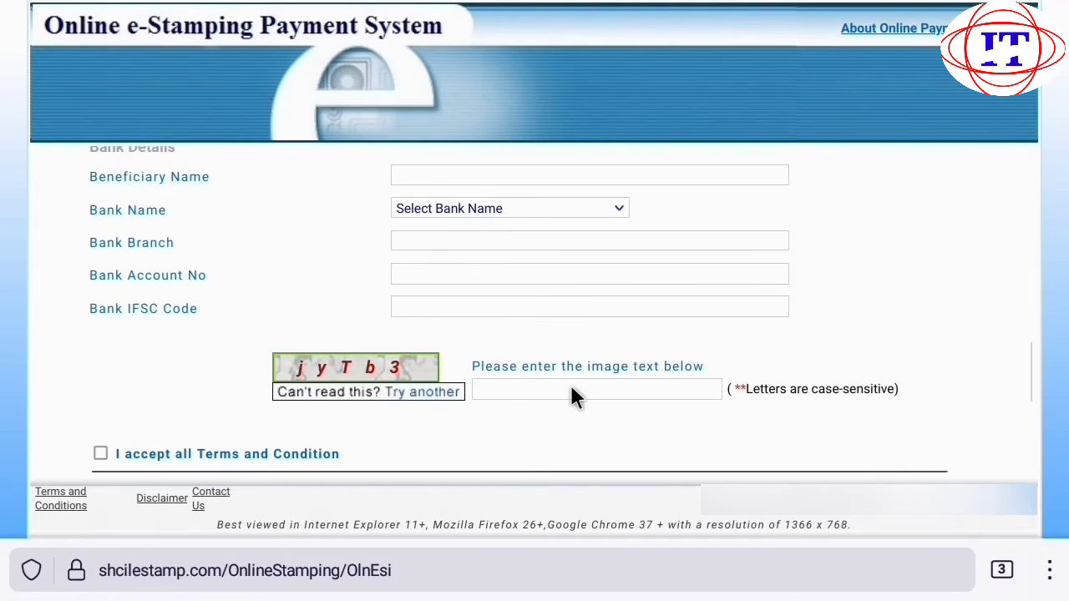
pyautogui.click(101, 453)
pyautogui.scroll(-3, 520, 254)
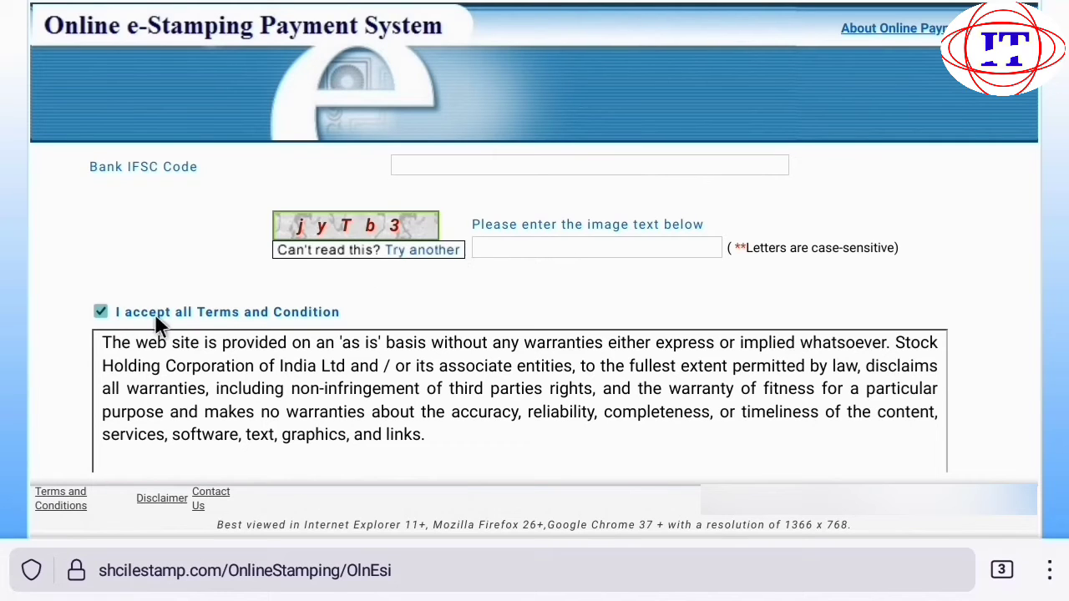
pyautogui.scroll(-3, 71, 388)
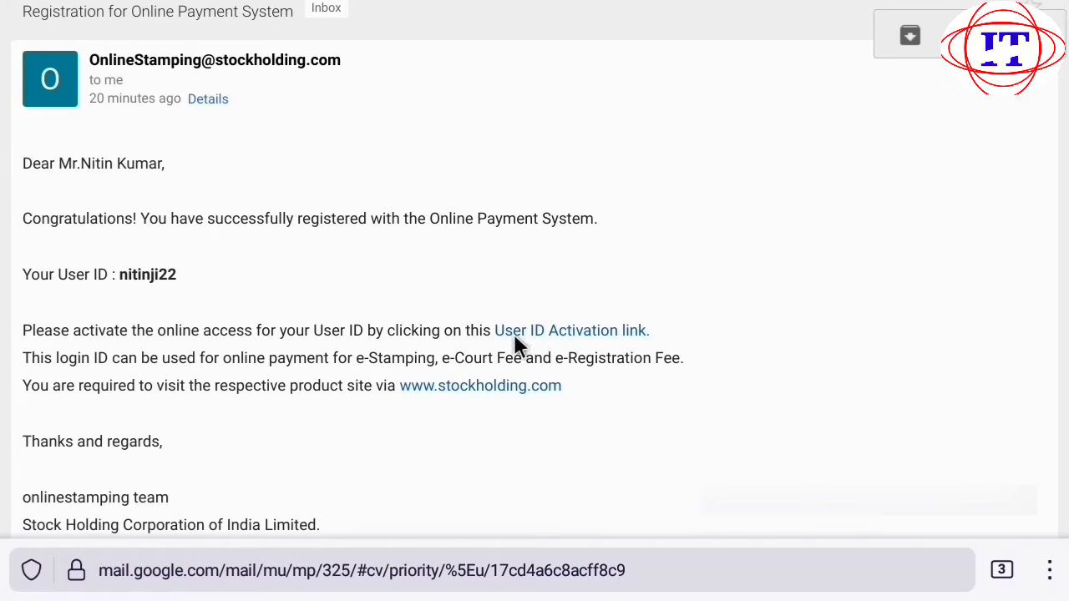
# In Gmail, activate the new User ID with the activation link in the Online Payment System registration e-mail
pyautogui.click(566, 330)
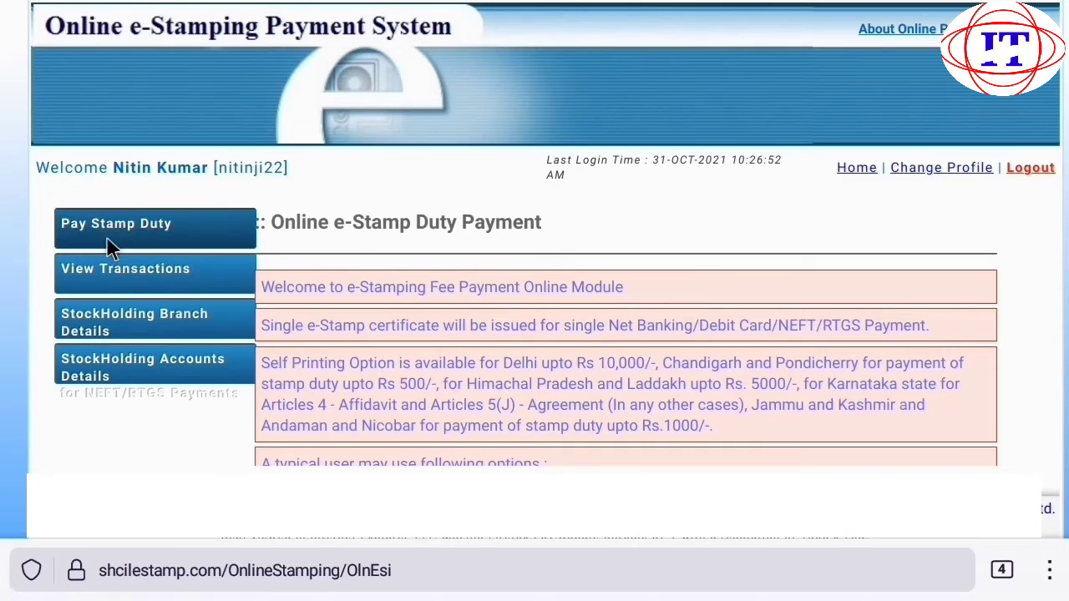
# Start a stamp duty payment on the Online e-Stamping Payment System and select DELHI as the state
pyautogui.click(148, 241)
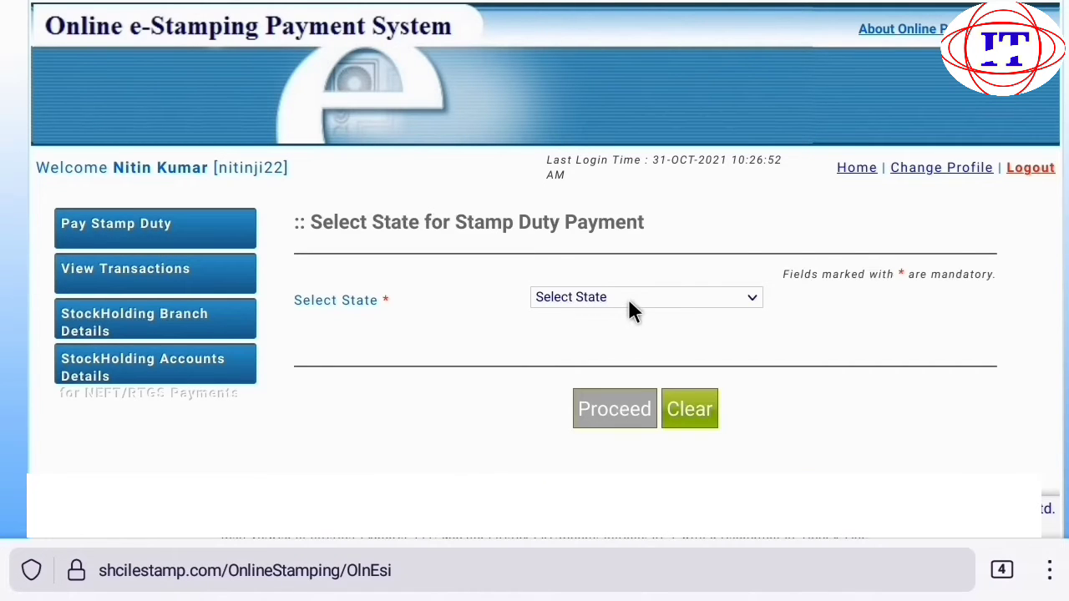
pyautogui.click(635, 300)
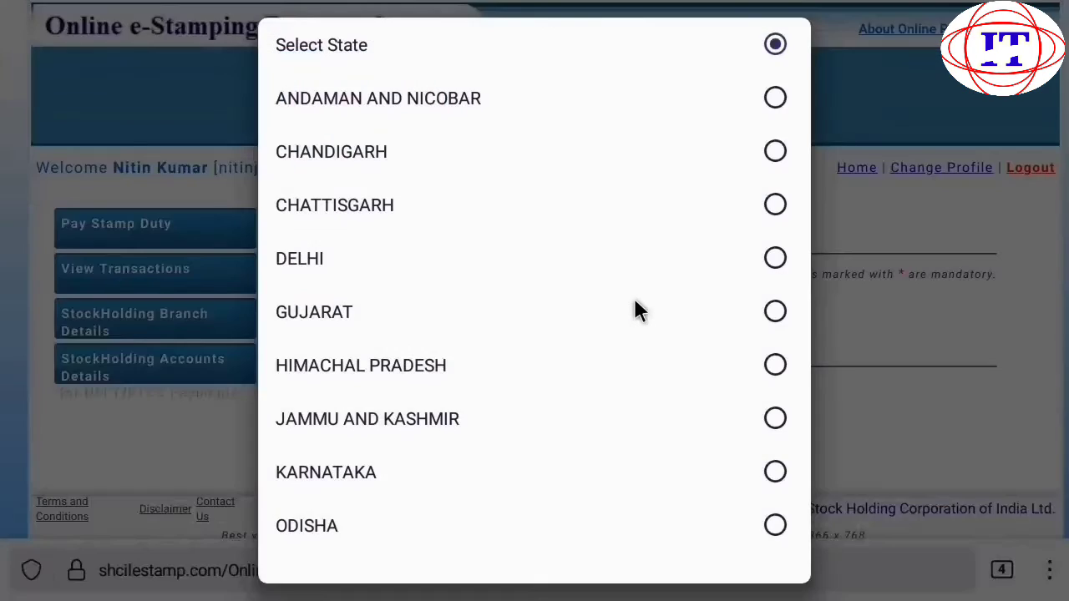
pyautogui.click(321, 259)
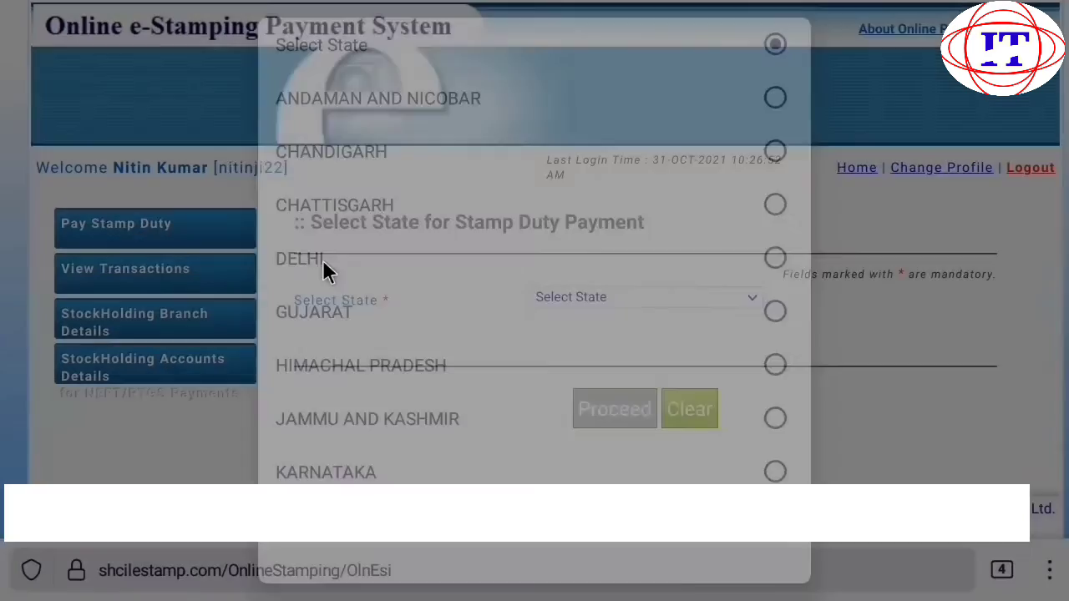
# Choose Self Printing of e-Stamping Certificate with the Affidavit stamp duty type and proceed to the online submission form
pyautogui.scroll(-1, 430, 350)
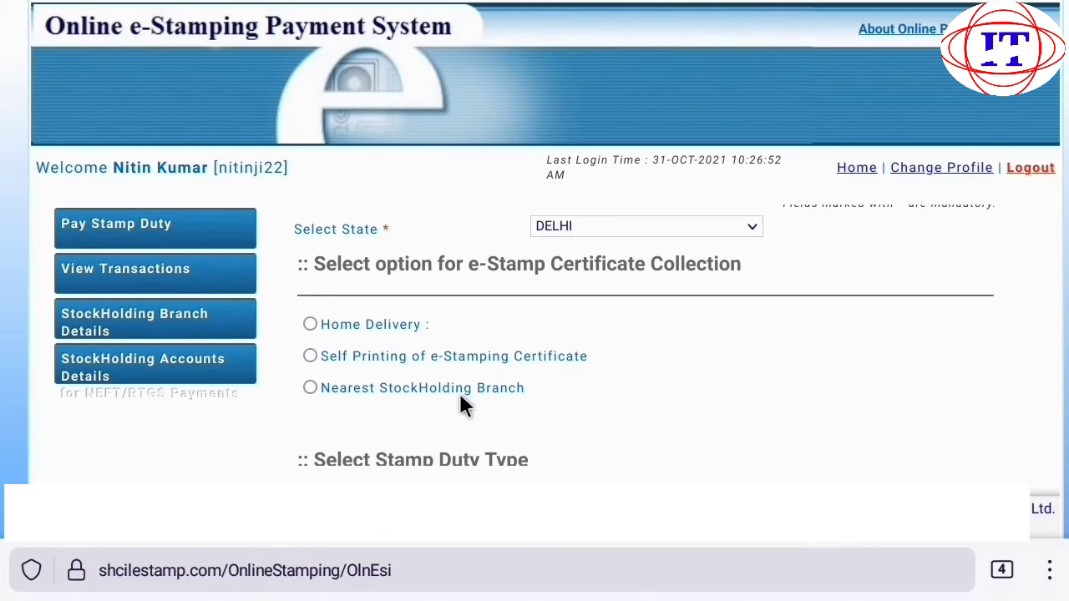
pyautogui.click(310, 357)
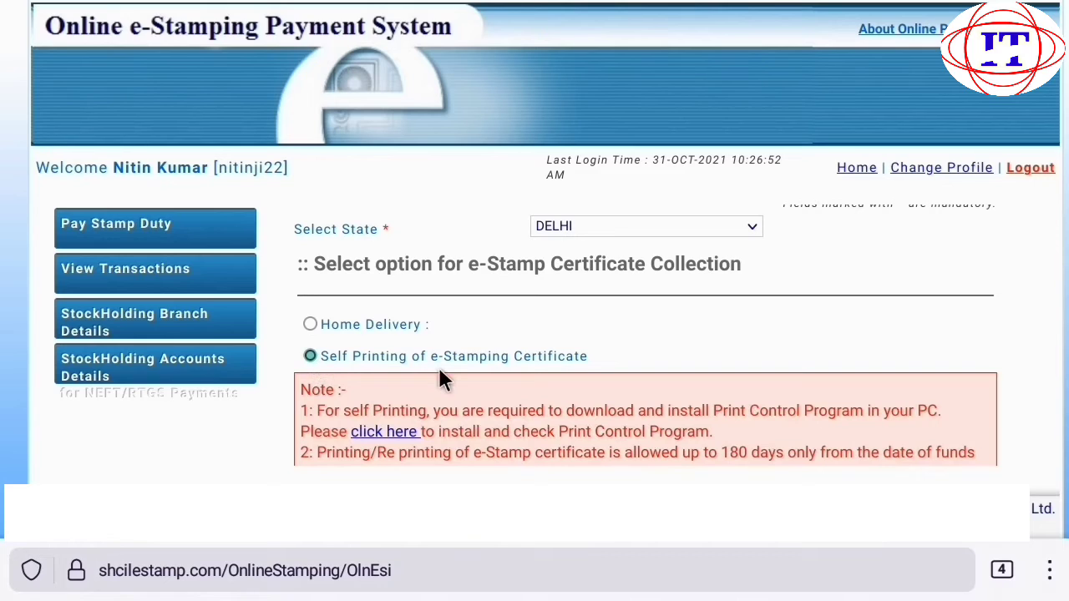
pyautogui.moveTo(439, 370); pyautogui.dragTo(516, 293)
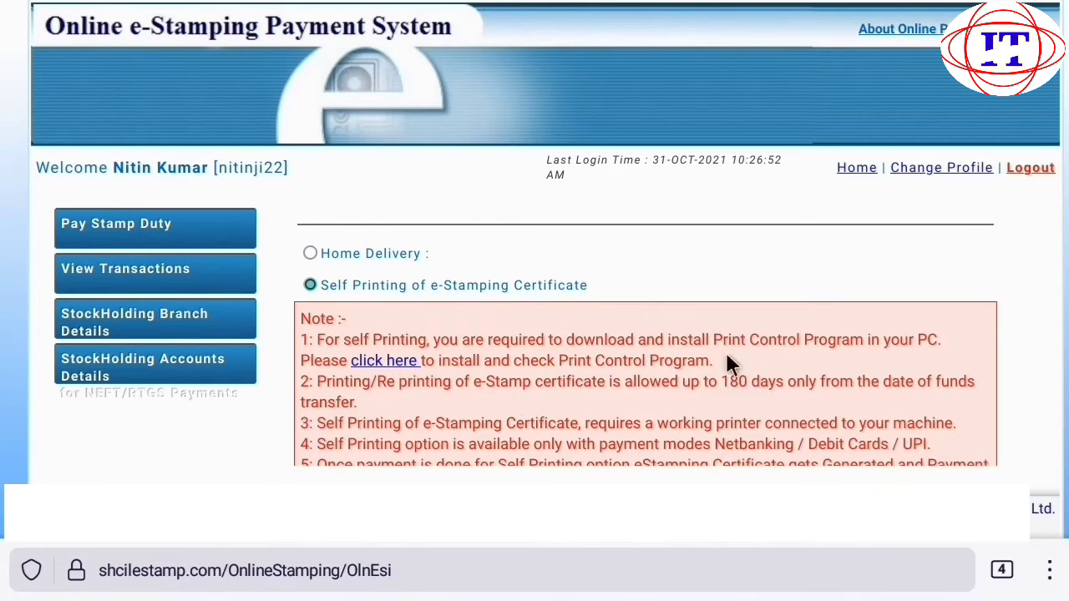
pyautogui.scroll(-5, 726, 361)
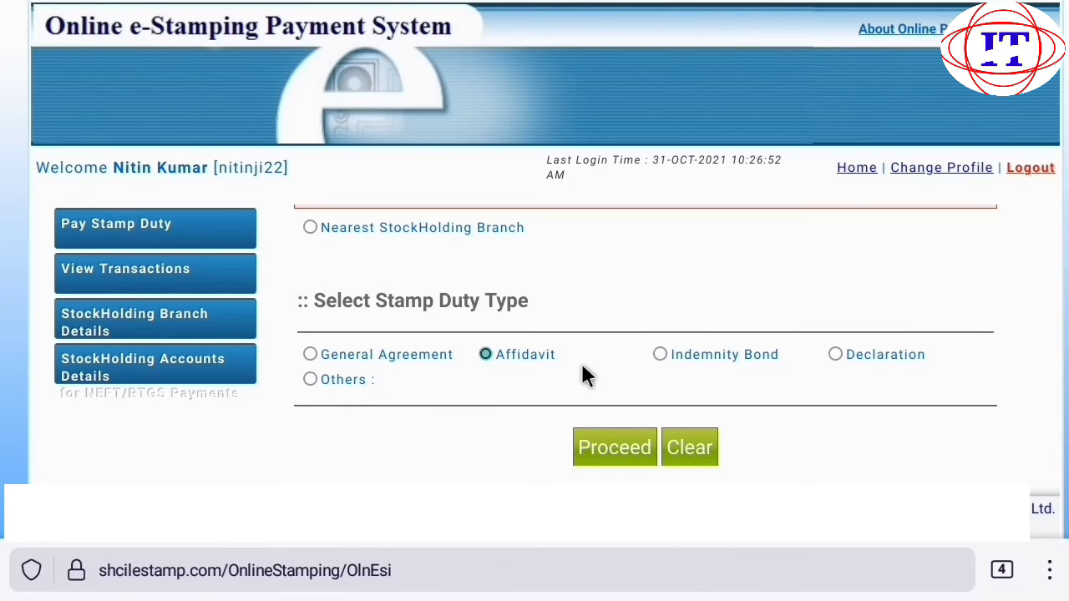
pyautogui.click(606, 449)
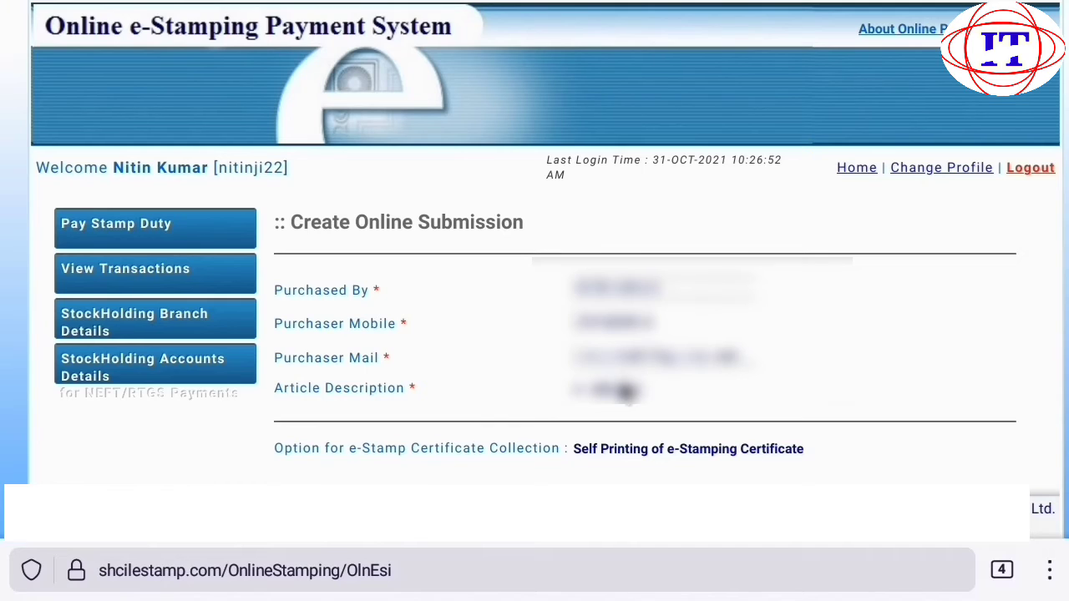
# Set the gender of the paying person to Male and the stamp duty amount to Rs. 10 in the submission form
pyautogui.scroll(-3, 498, 309)
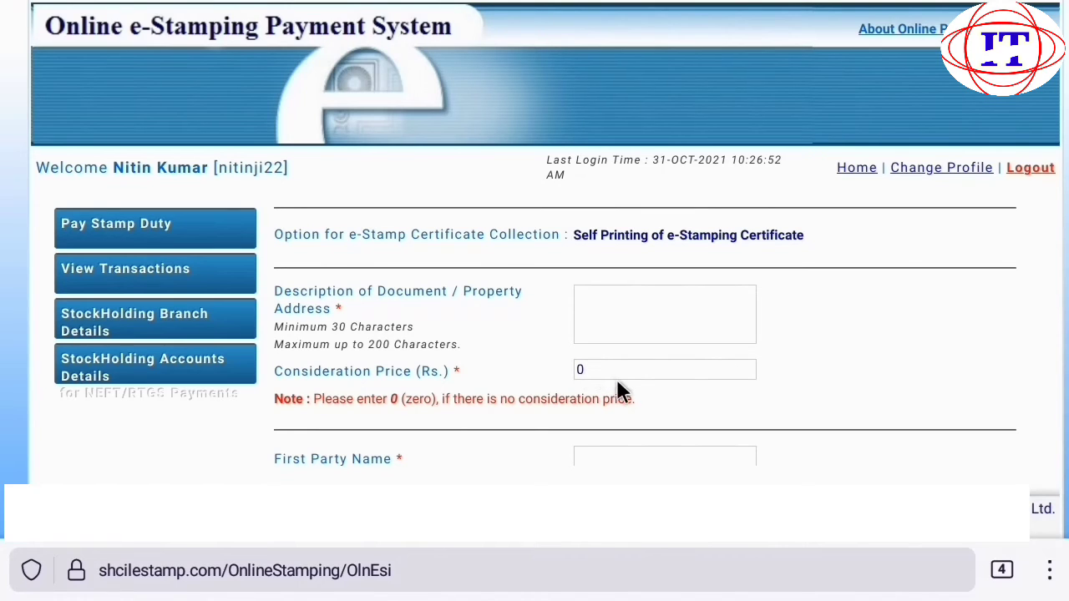
pyautogui.scroll(-5, 724, 411)
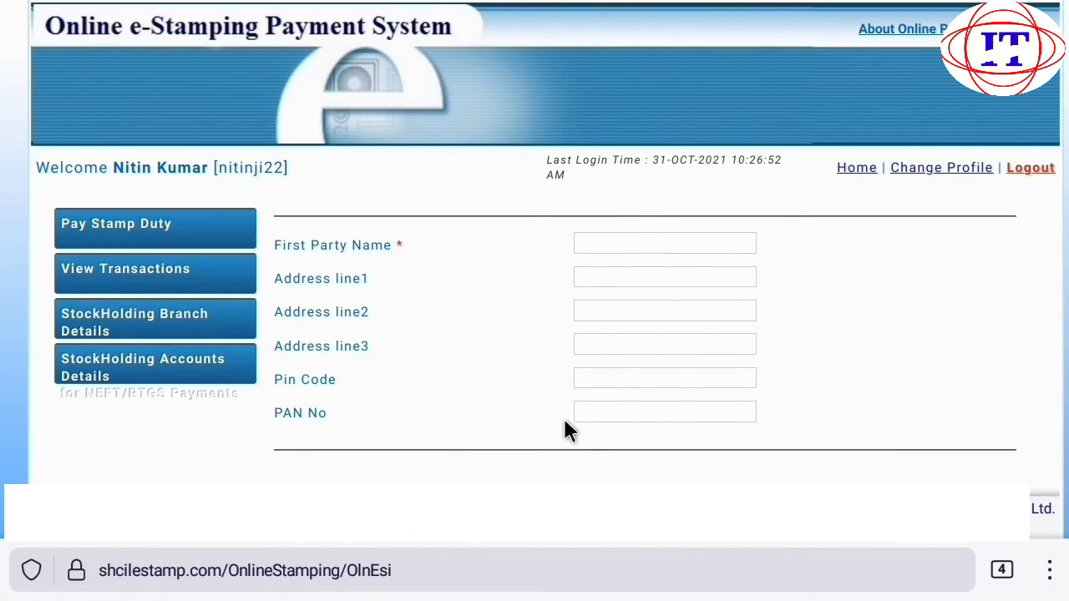
pyautogui.scroll(-5, 589, 430)
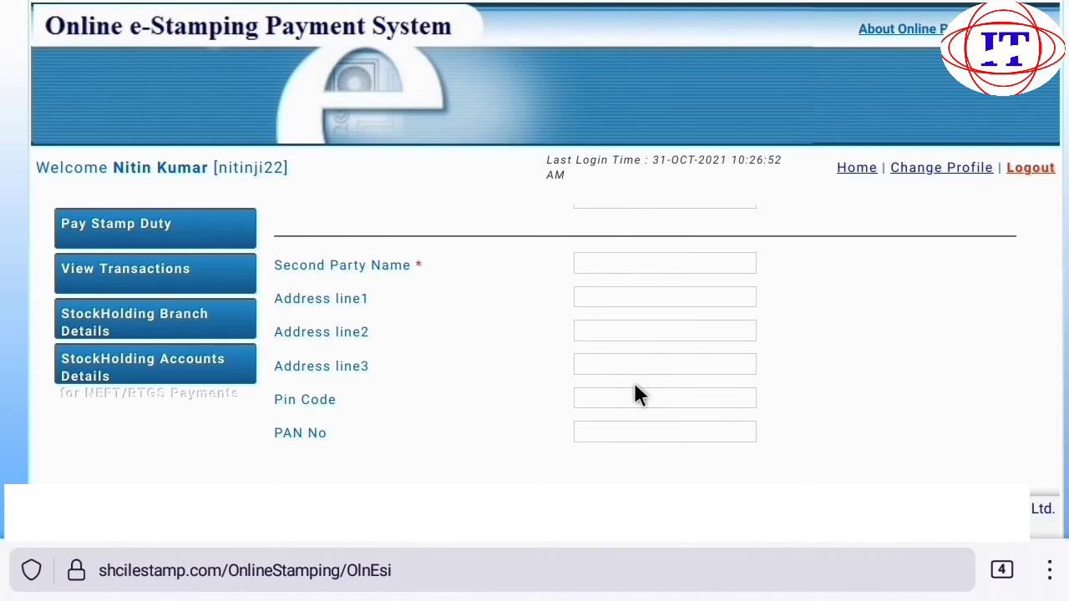
pyautogui.scroll(-5, 506, 371)
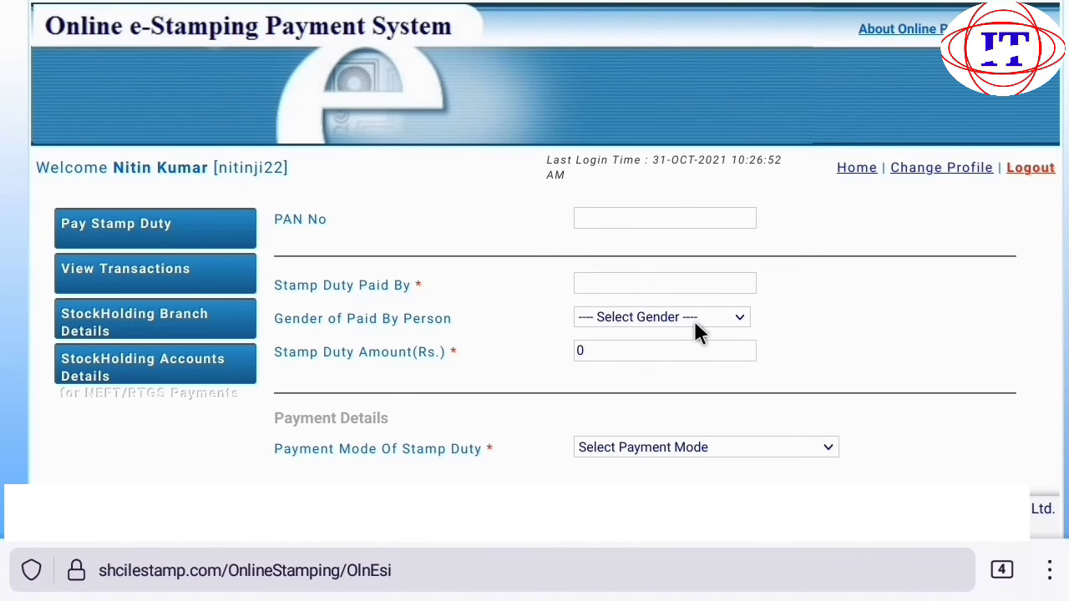
pyautogui.click(582, 371)
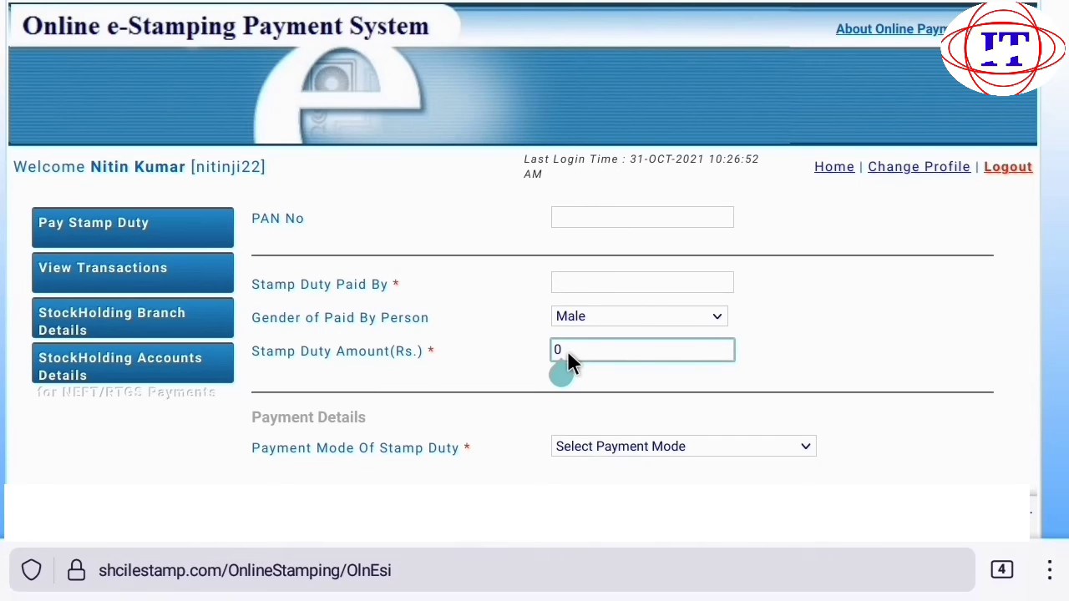
pyautogui.write('10')
# Choose Razorpay as the payment mode of the stamp duty and save the submission
pyautogui.scroll(-2, 566, 348)
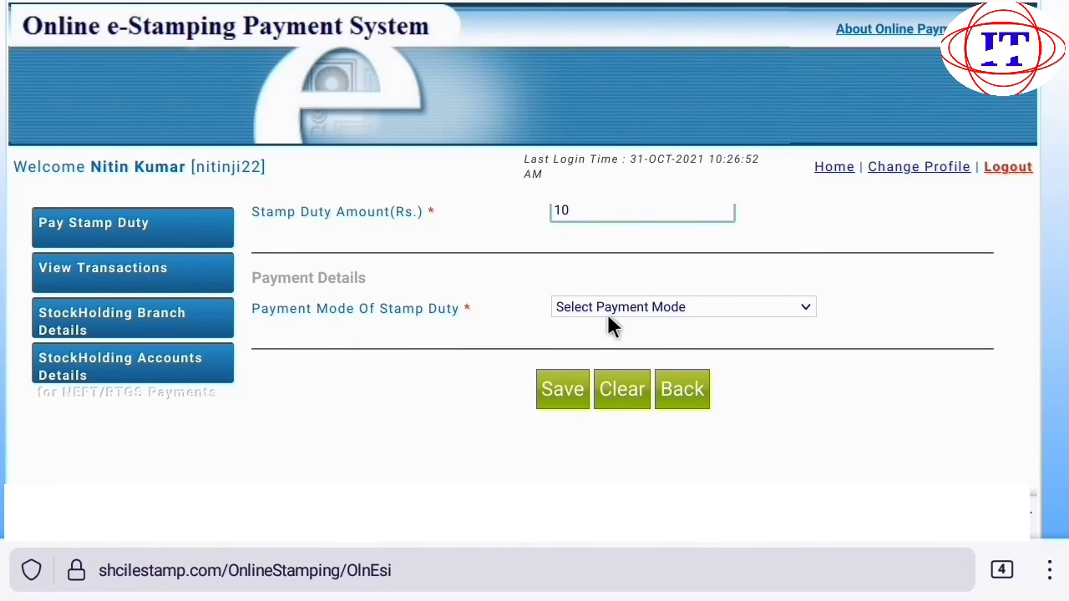
pyautogui.click(734, 314)
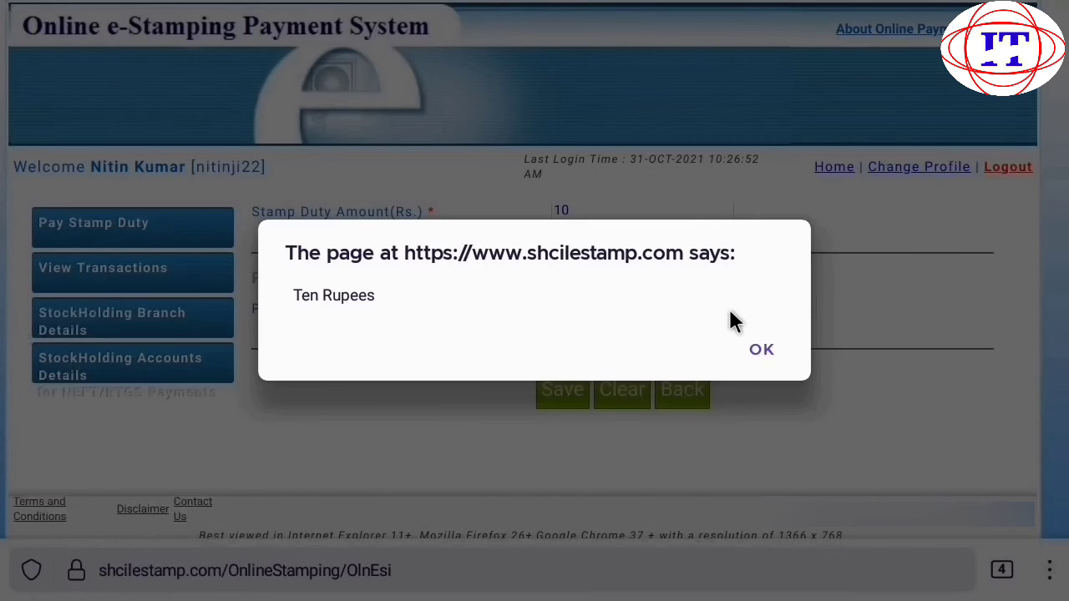
pyautogui.click(761, 349)
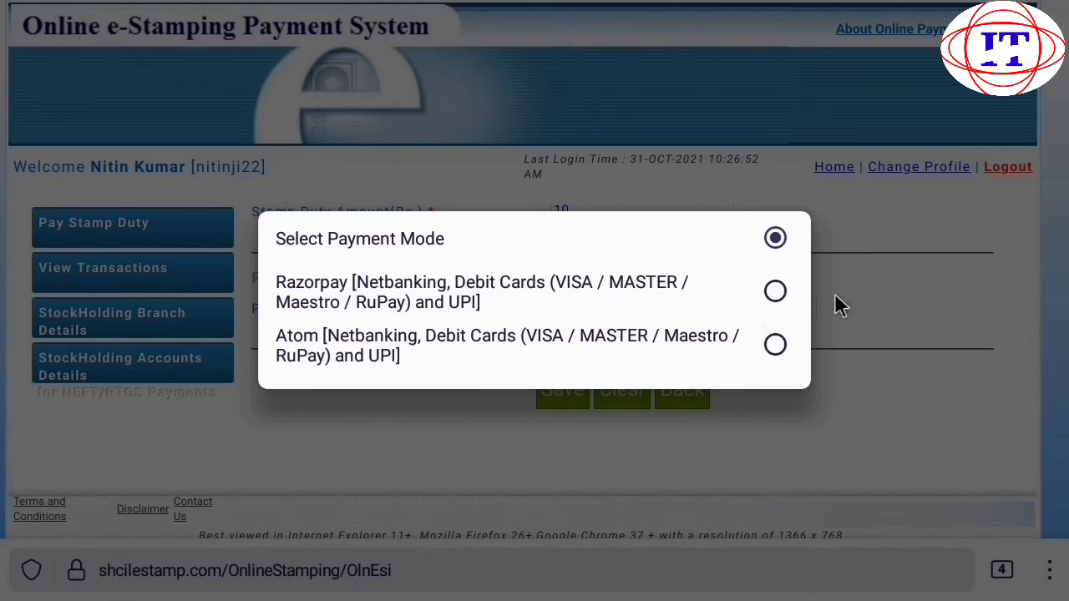
pyautogui.click(775, 292)
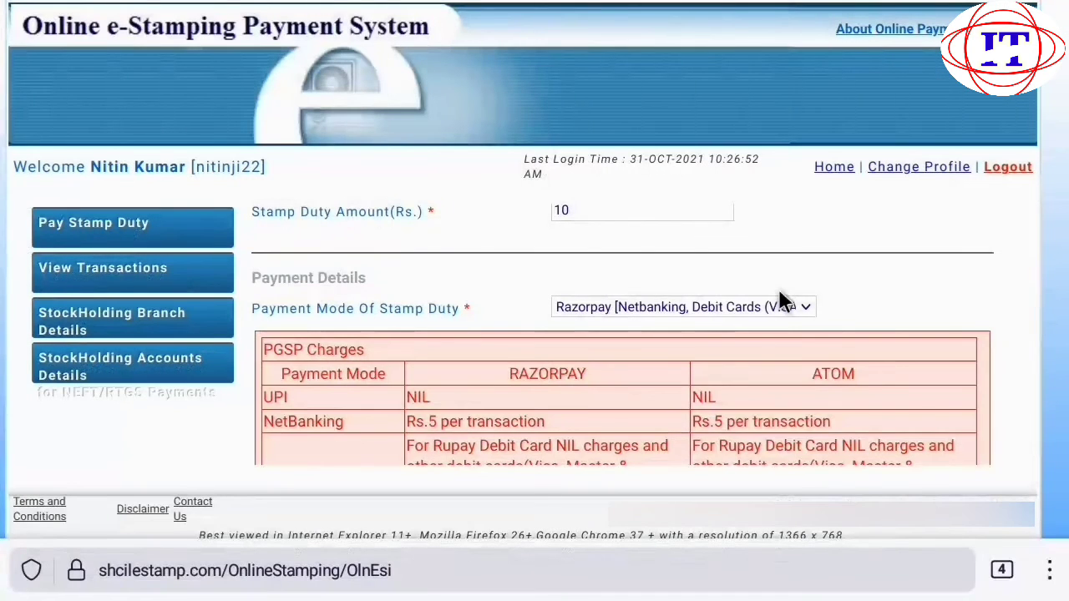
pyautogui.scroll(-5, 814, 417)
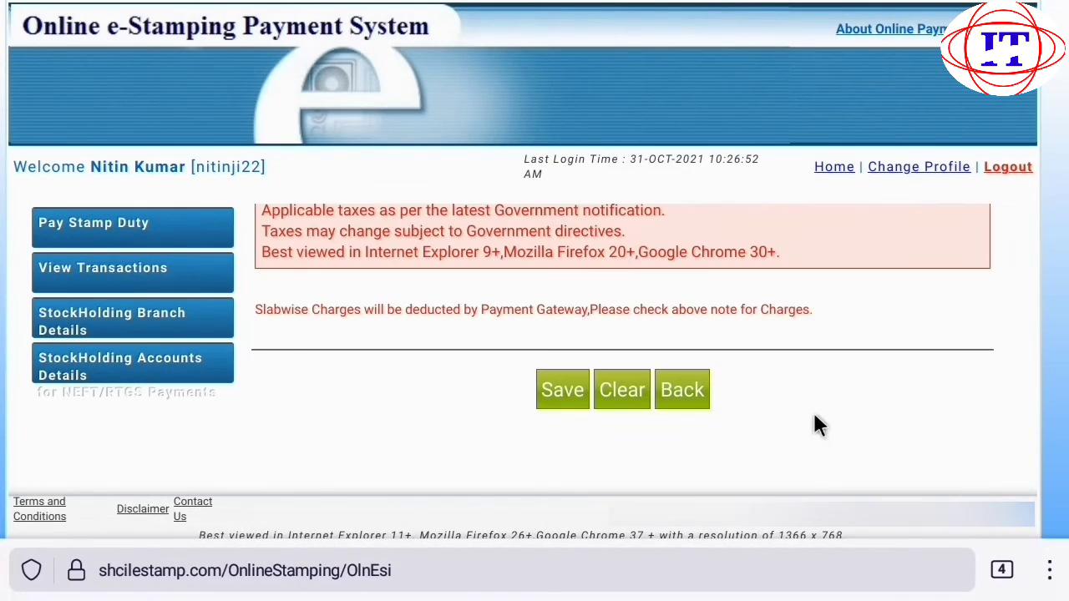
pyautogui.click(560, 398)
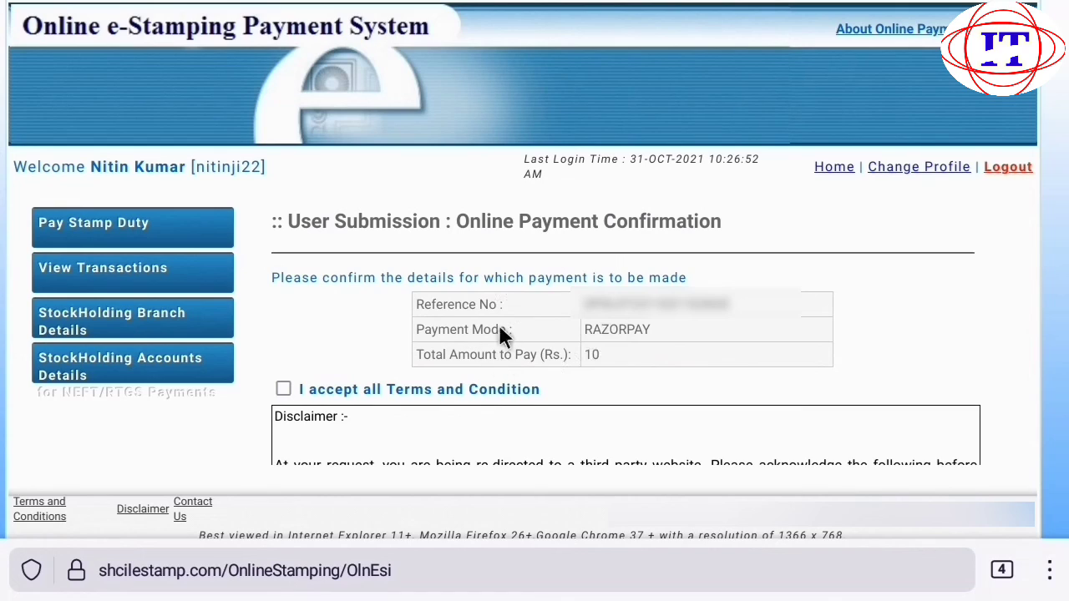
# Accept all terms and conditions on the payment confirmation and proceed to the payment
pyautogui.click(283, 389)
pyautogui.scroll(-2, 1004, 384)
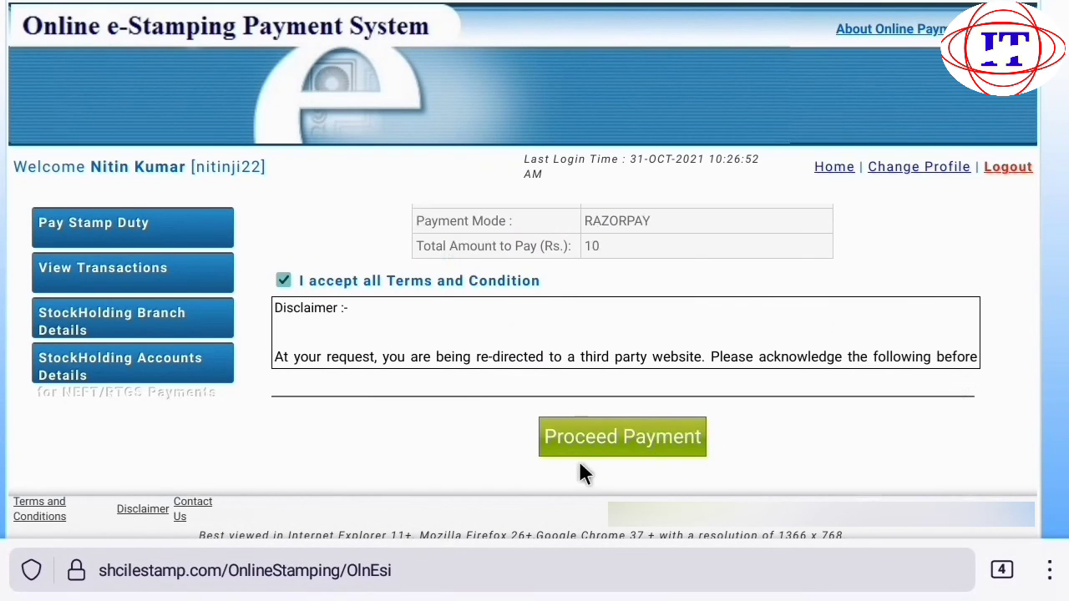
pyautogui.click(641, 451)
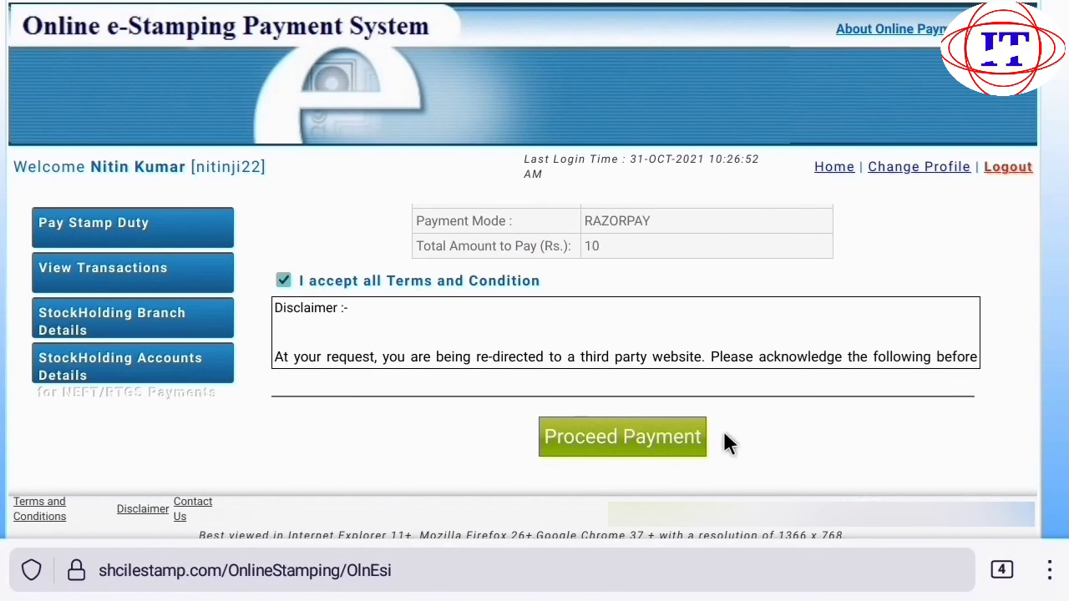